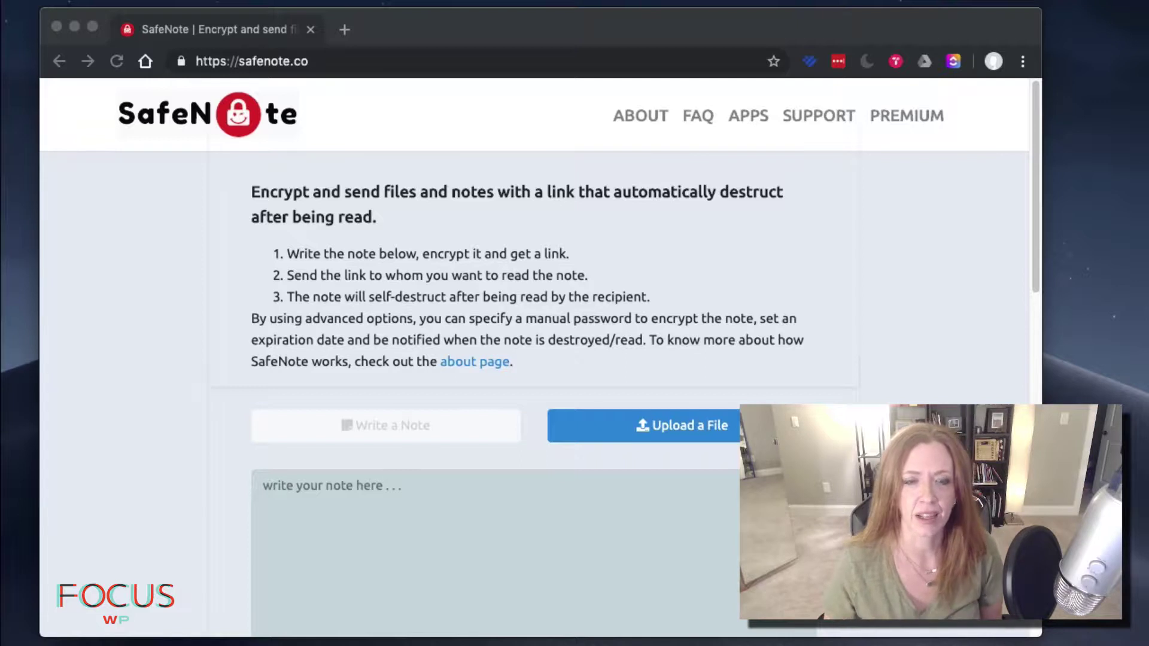
- Highlight the site's web address in the address bar to point it out
click(323, 61)
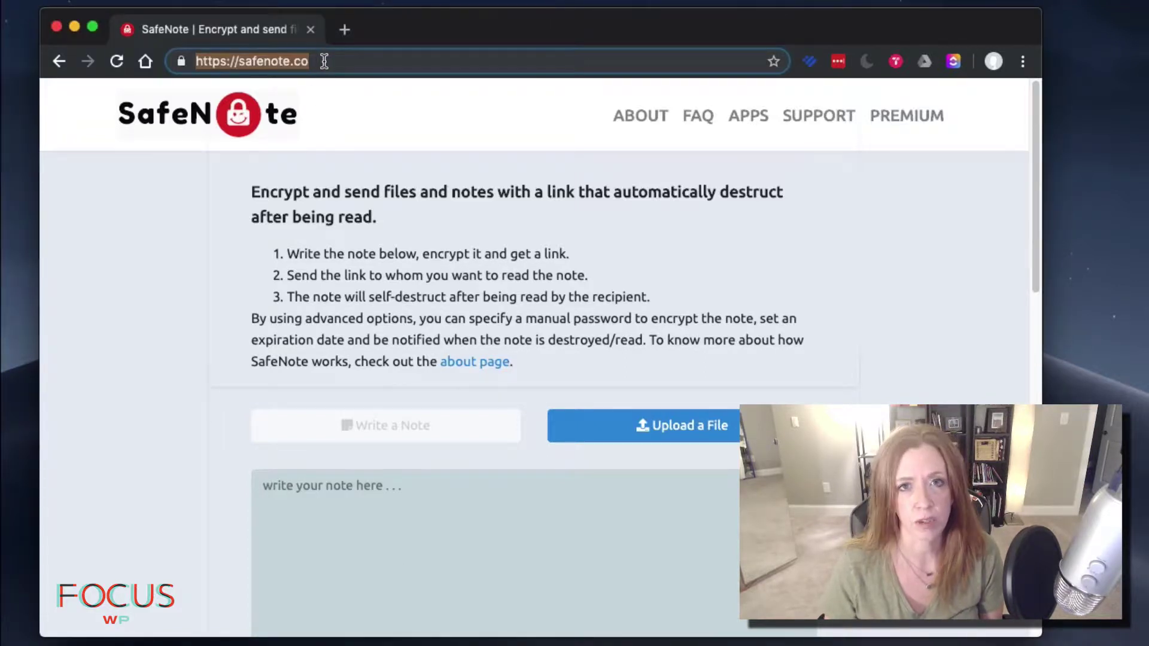
click(324, 61)
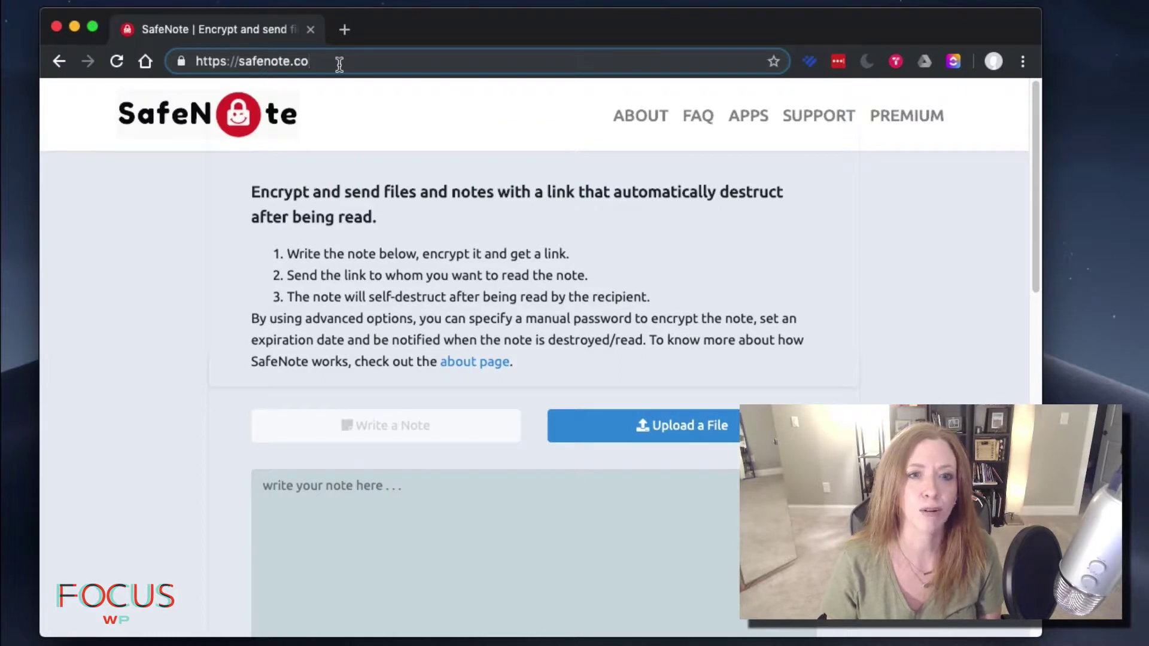
drag(340, 63, 202, 63)
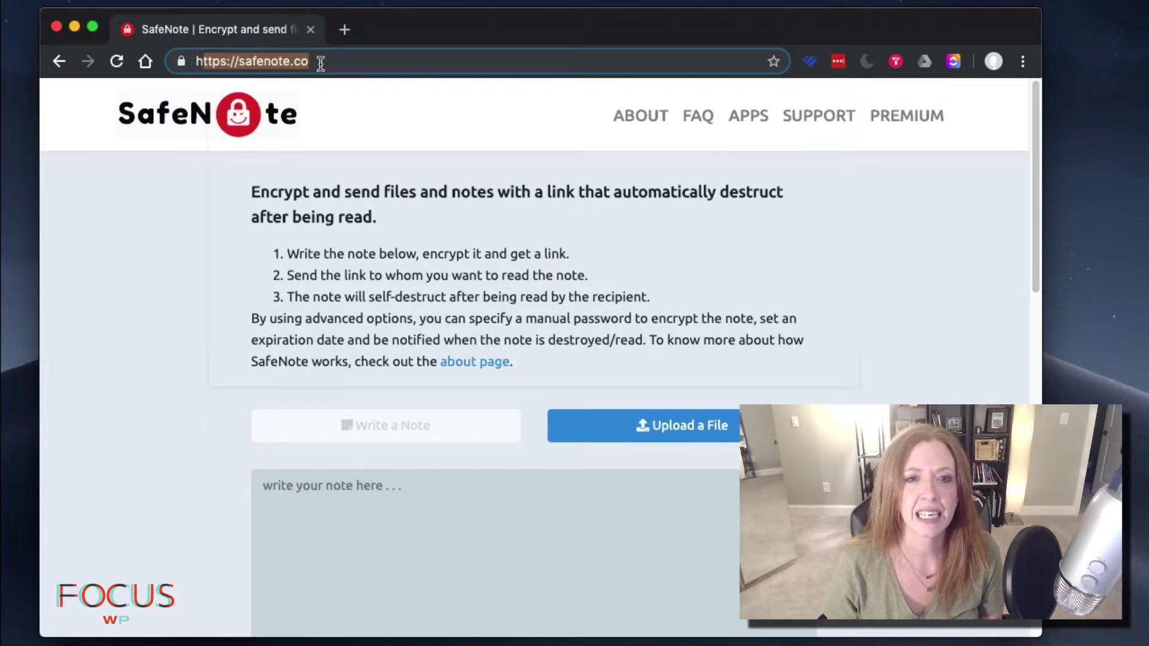
click(284, 63)
- Write "here's my username and secret password." in the note box
click(793, 278)
scroll(799, 286, down, 1)
scroll(800, 294, down, 5)
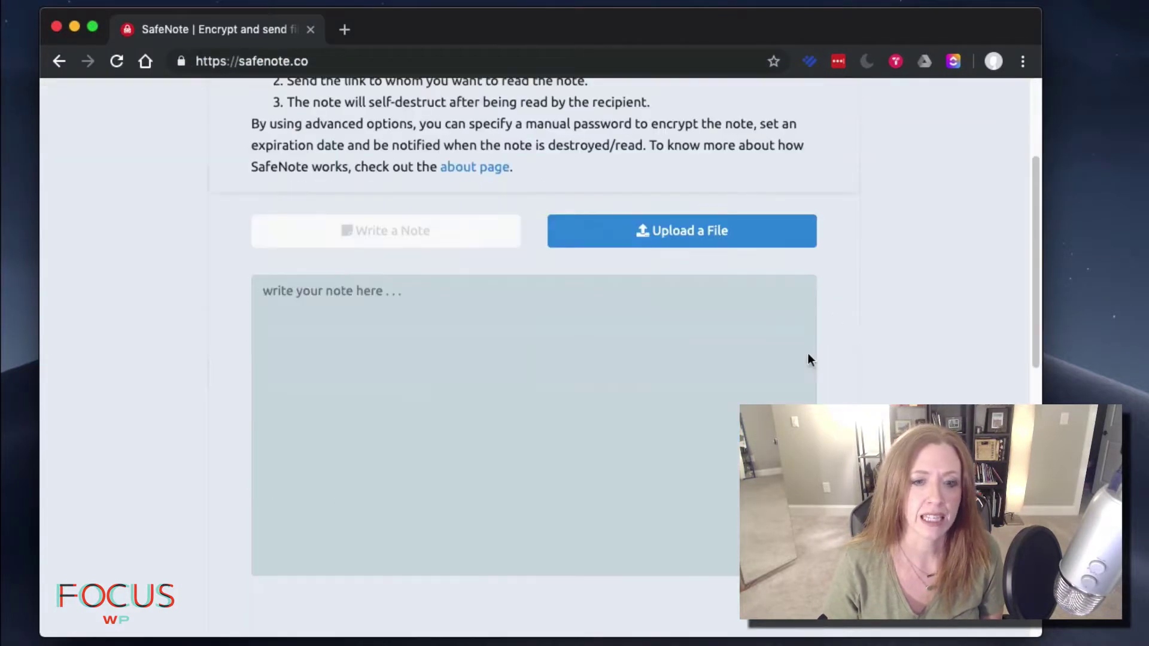
click(697, 349)
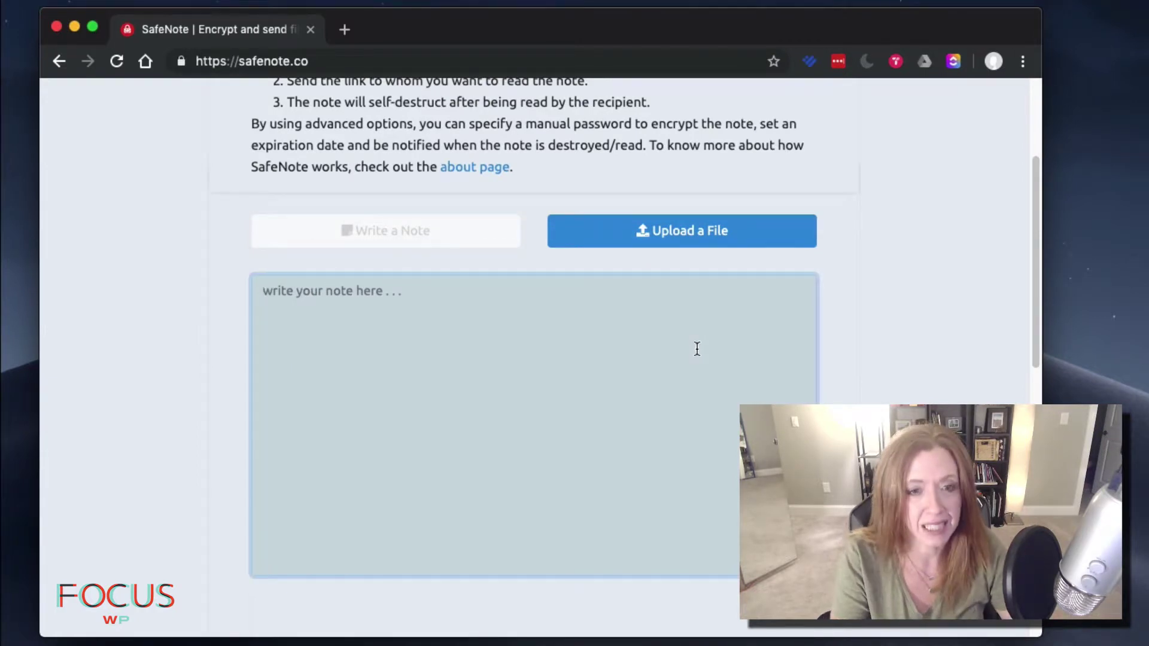
text(u)
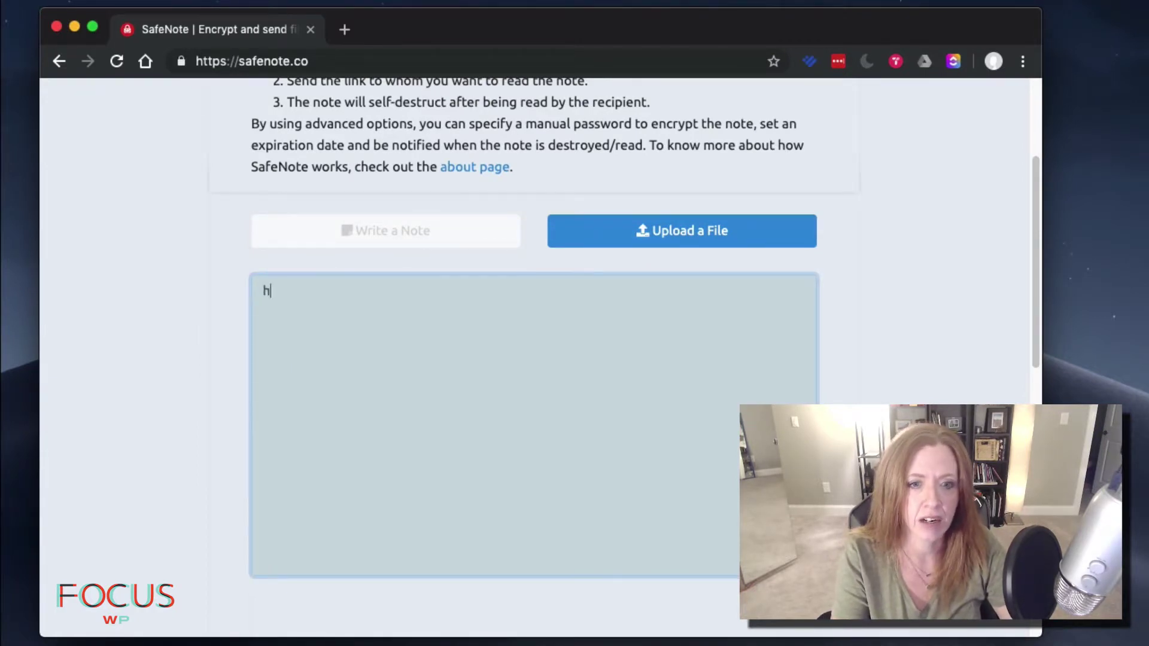
text(ere's my use)
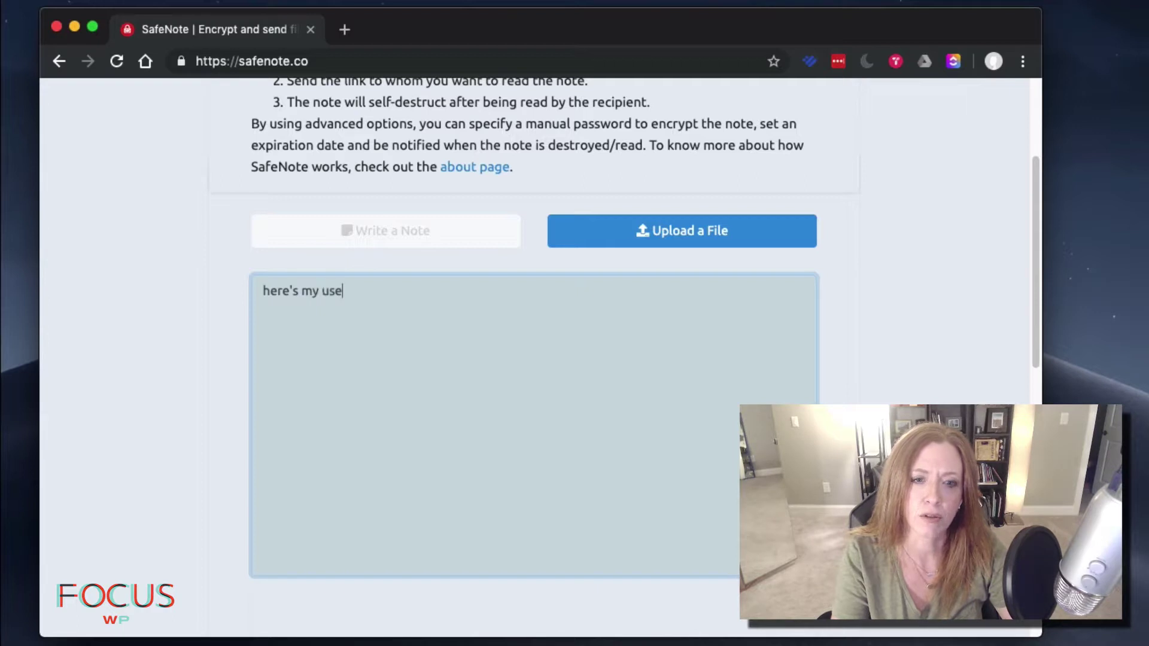
text(rnameand)
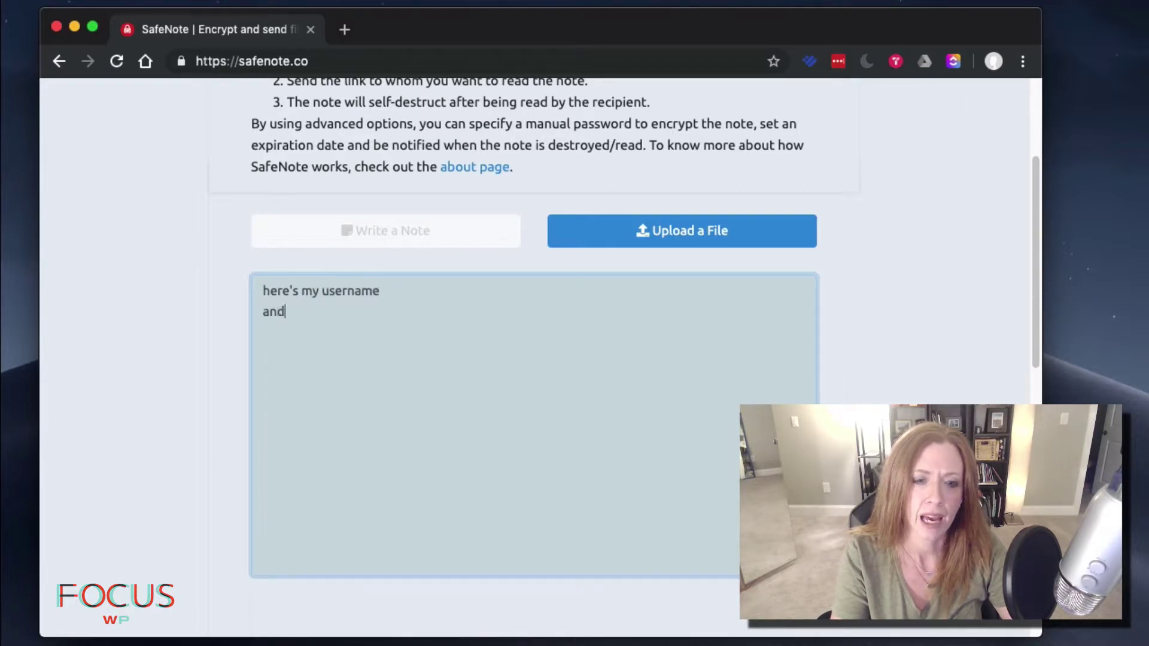
text( secret p)
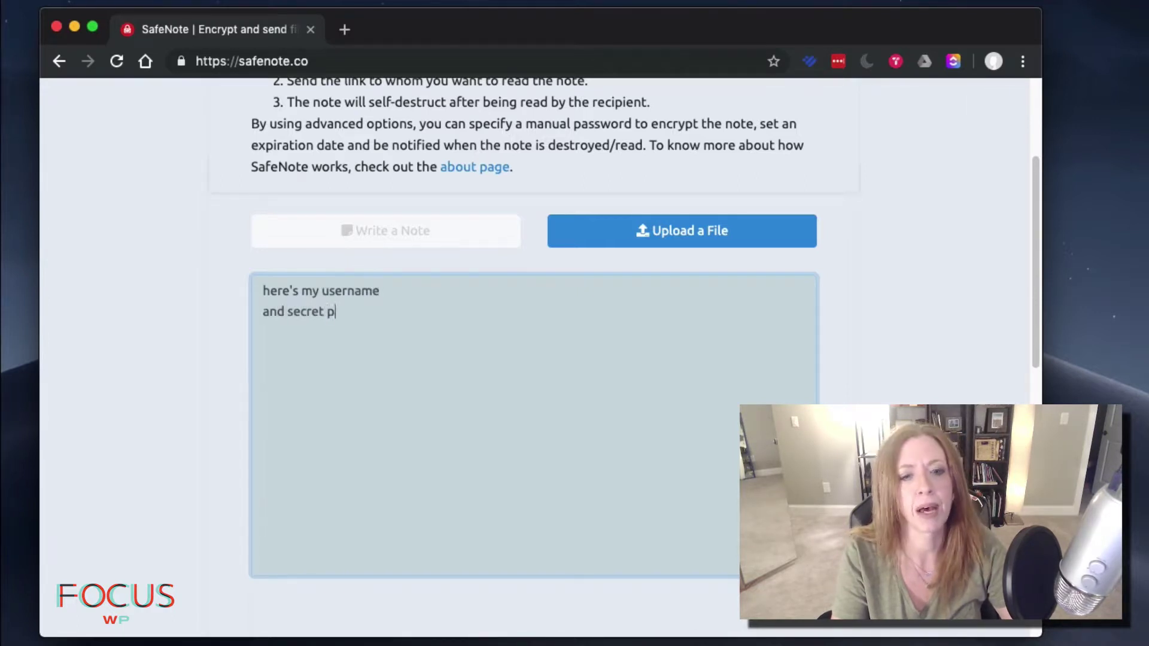
text(assword.)
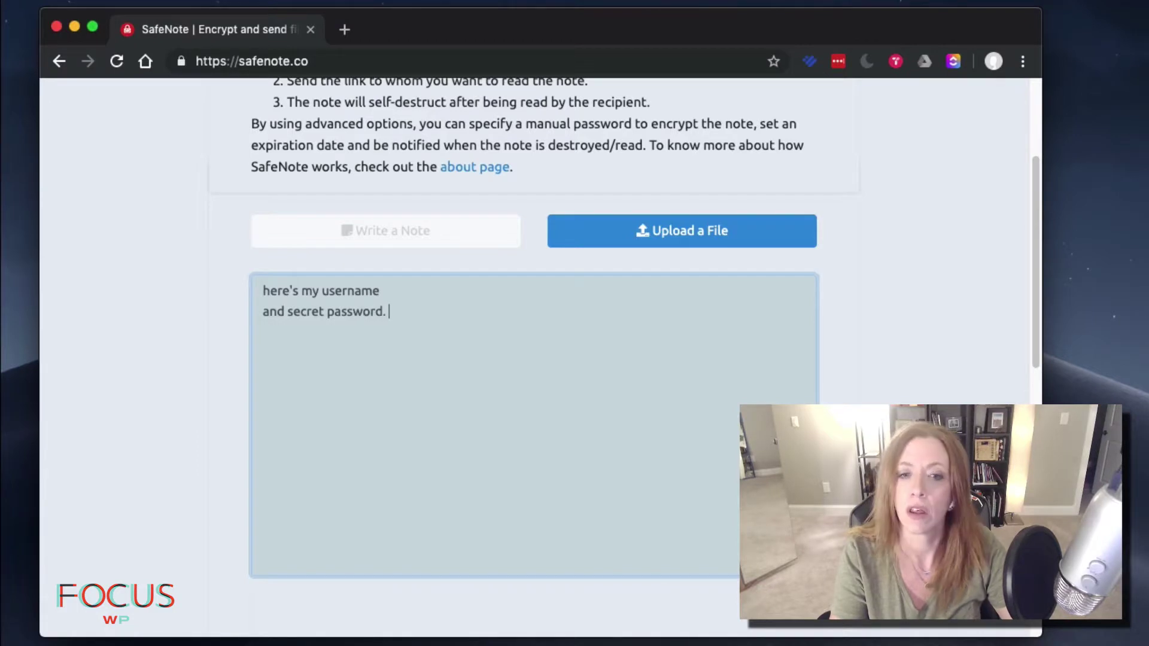
- Change Note Lifetime under Advanced Options from 30 days to 24 hours
scroll(711, 439, down, 6)
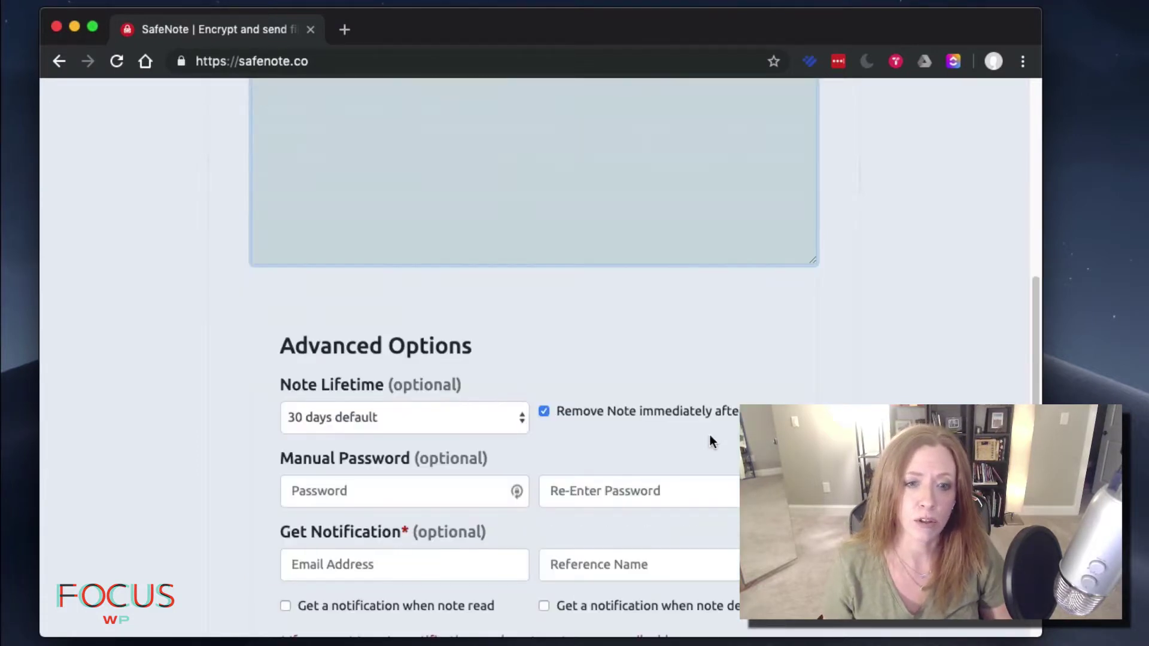
scroll(710, 435, down, 3)
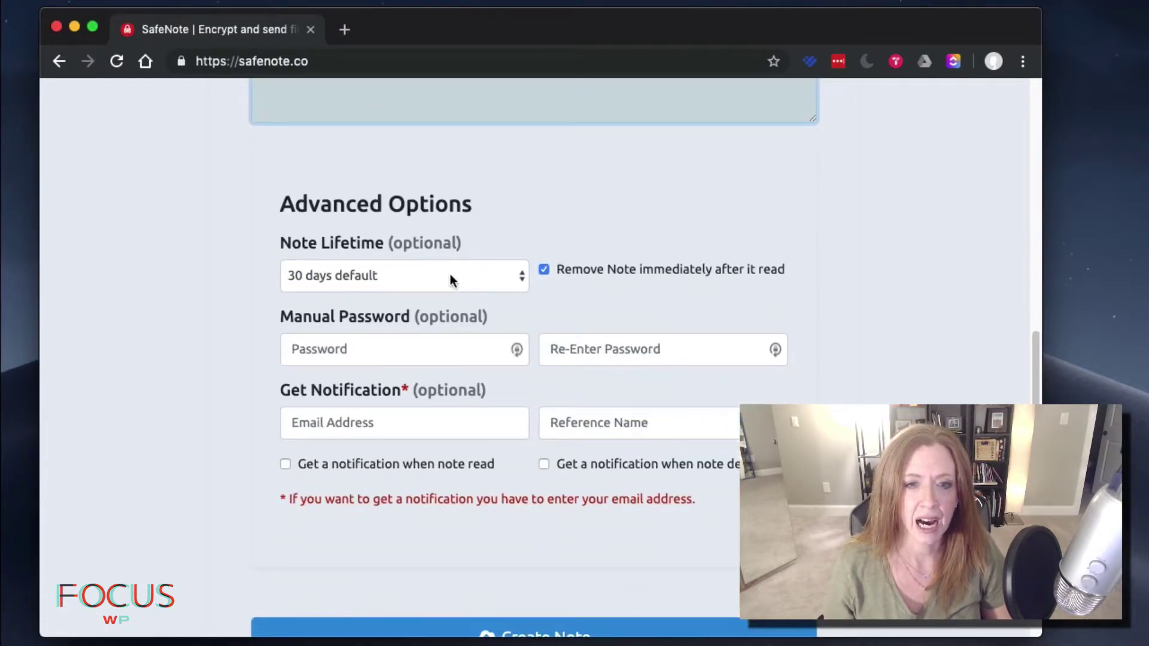
click(418, 276)
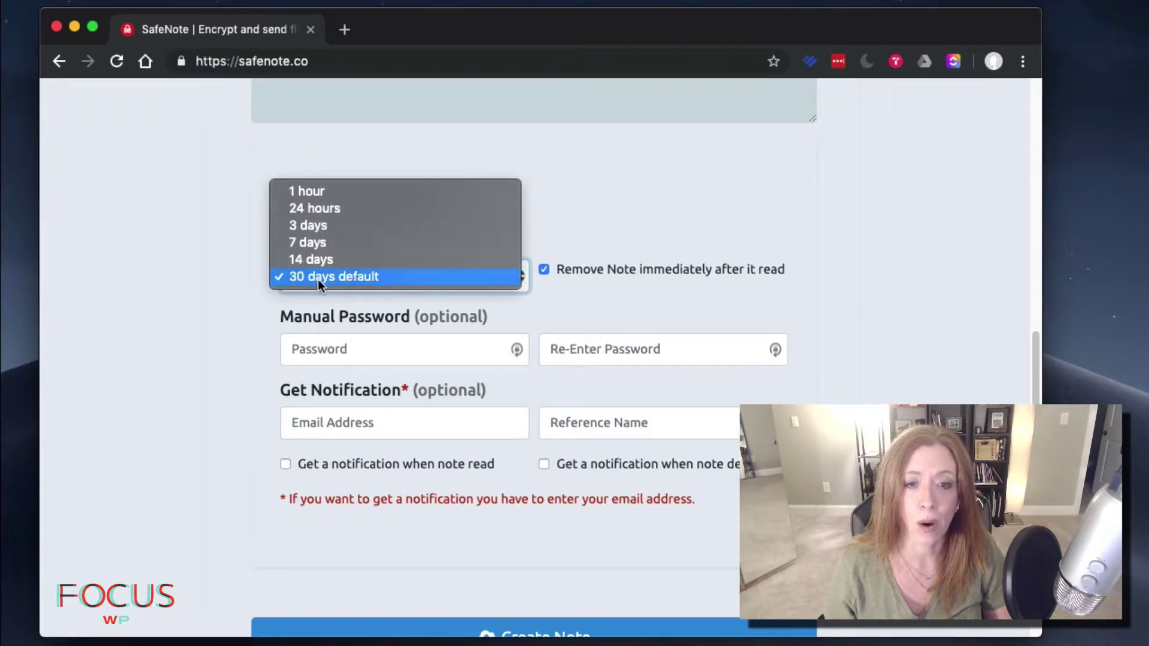
click(482, 279)
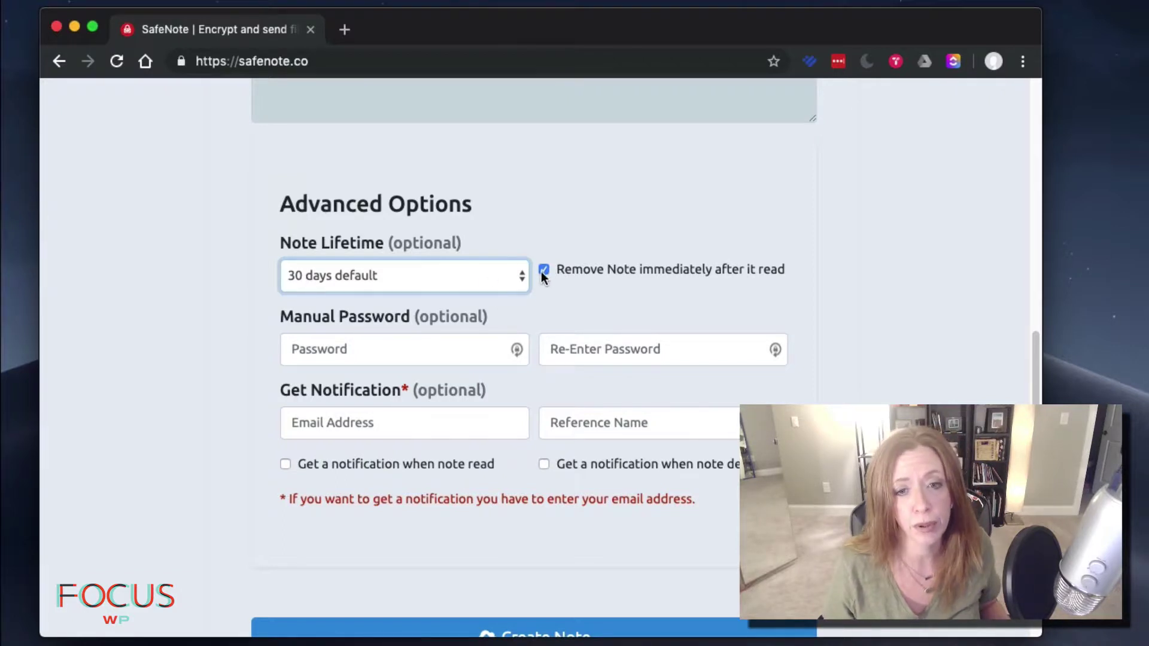
click(466, 277)
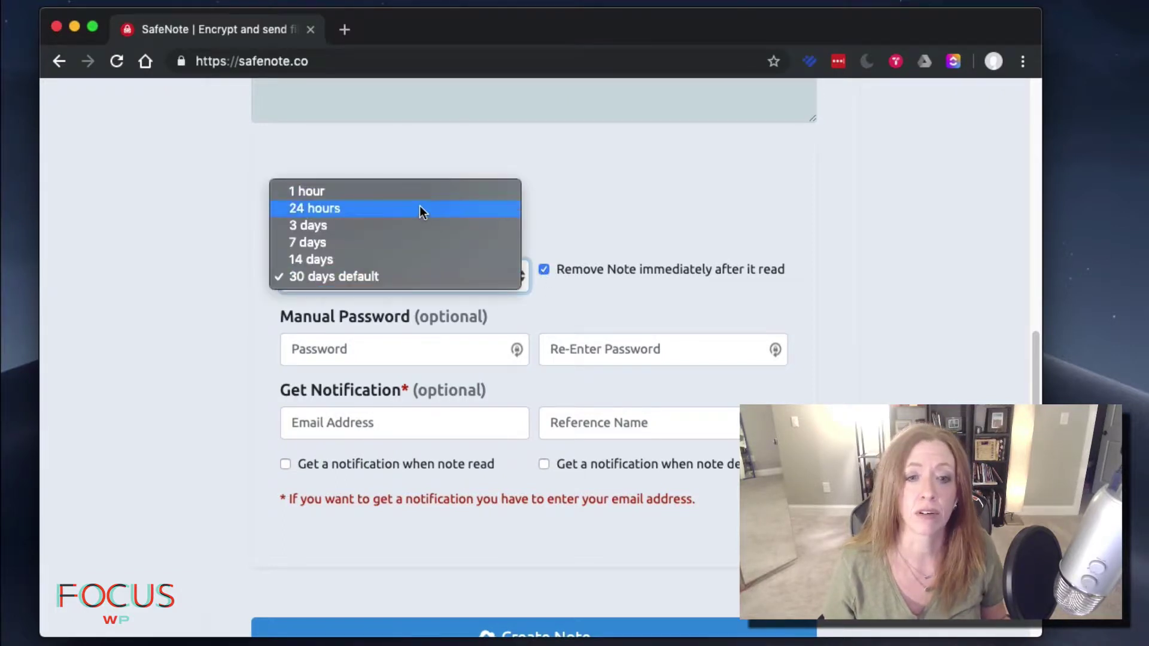
click(676, 280)
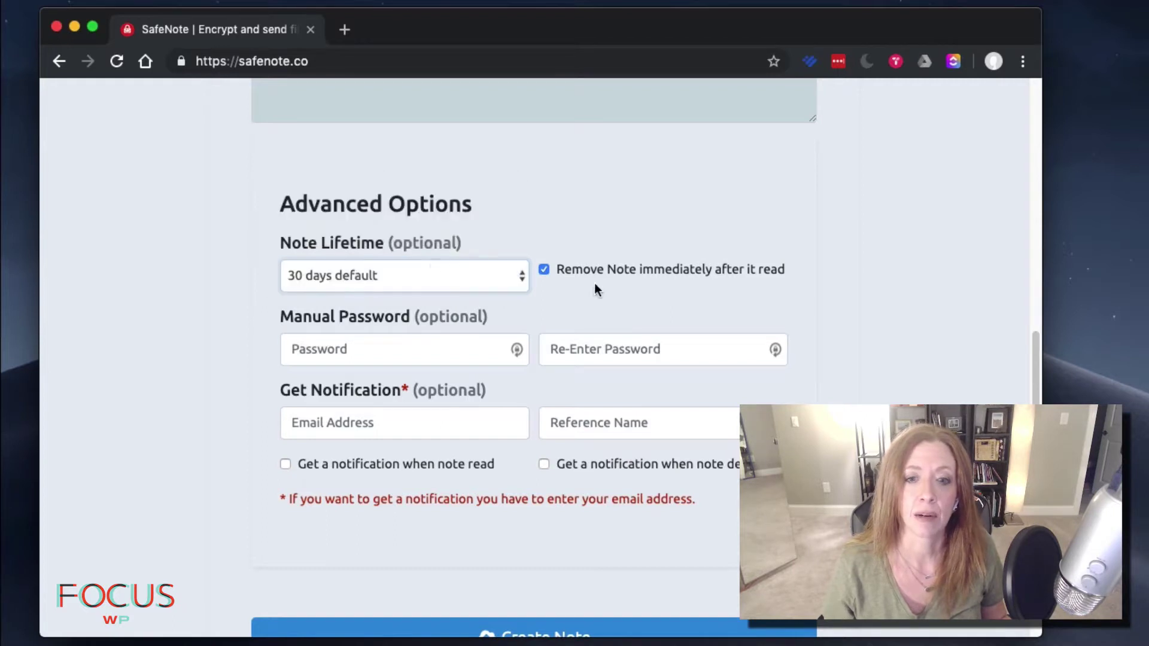
click(443, 277)
click(400, 203)
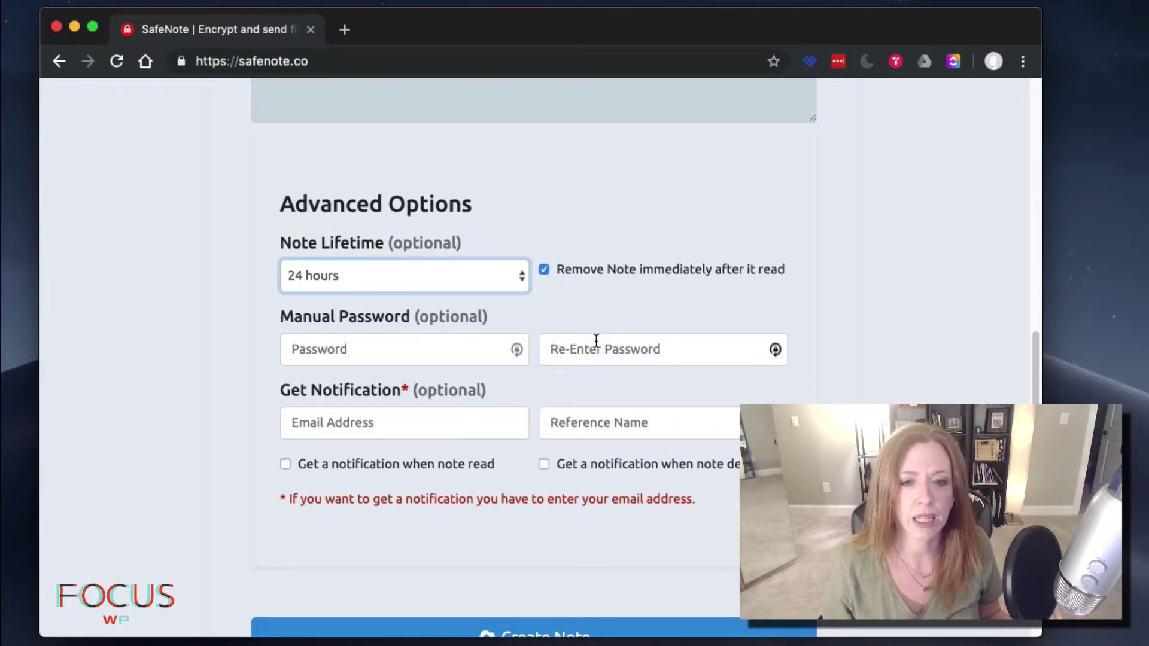
click(372, 348)
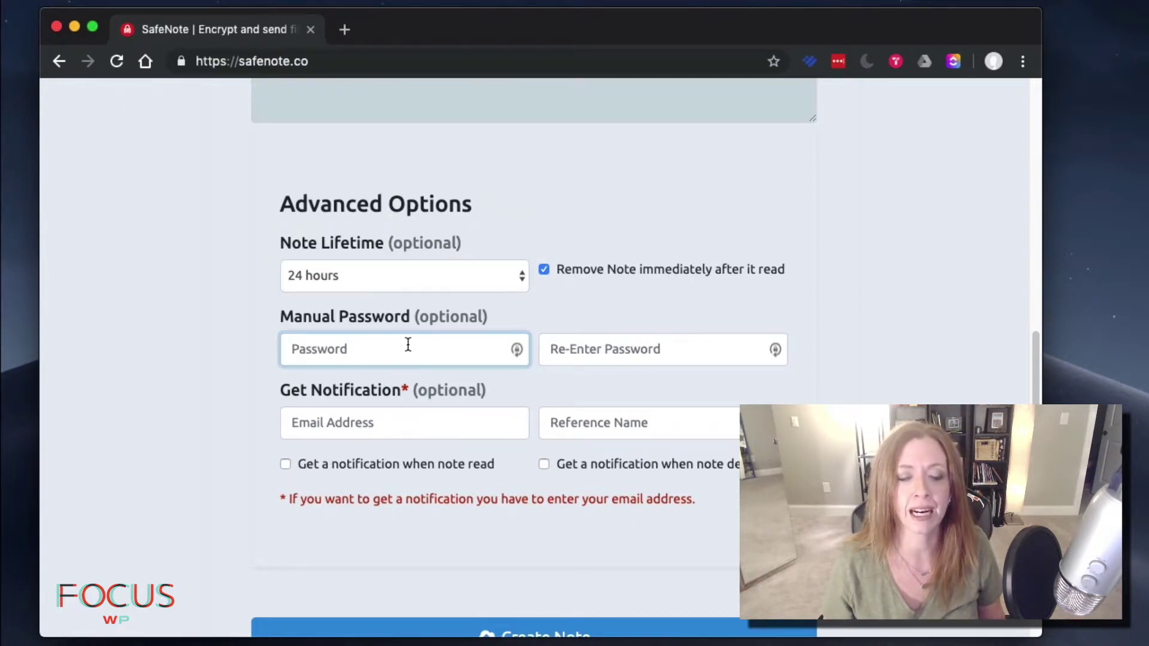
click(681, 356)
click(602, 382)
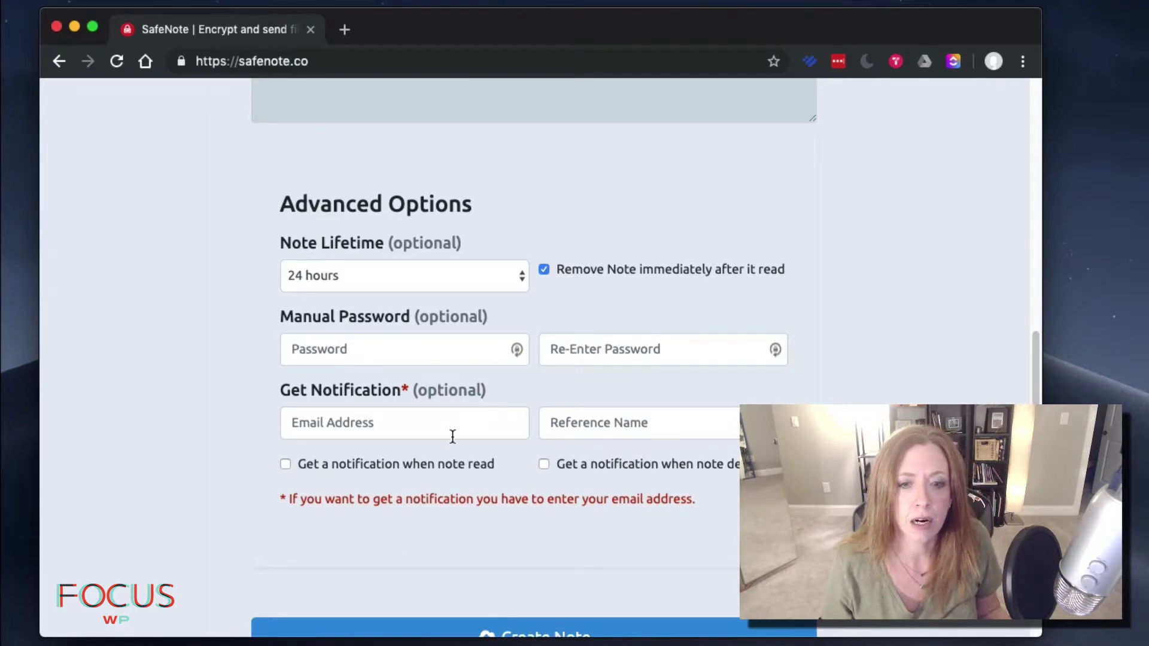
click(410, 353)
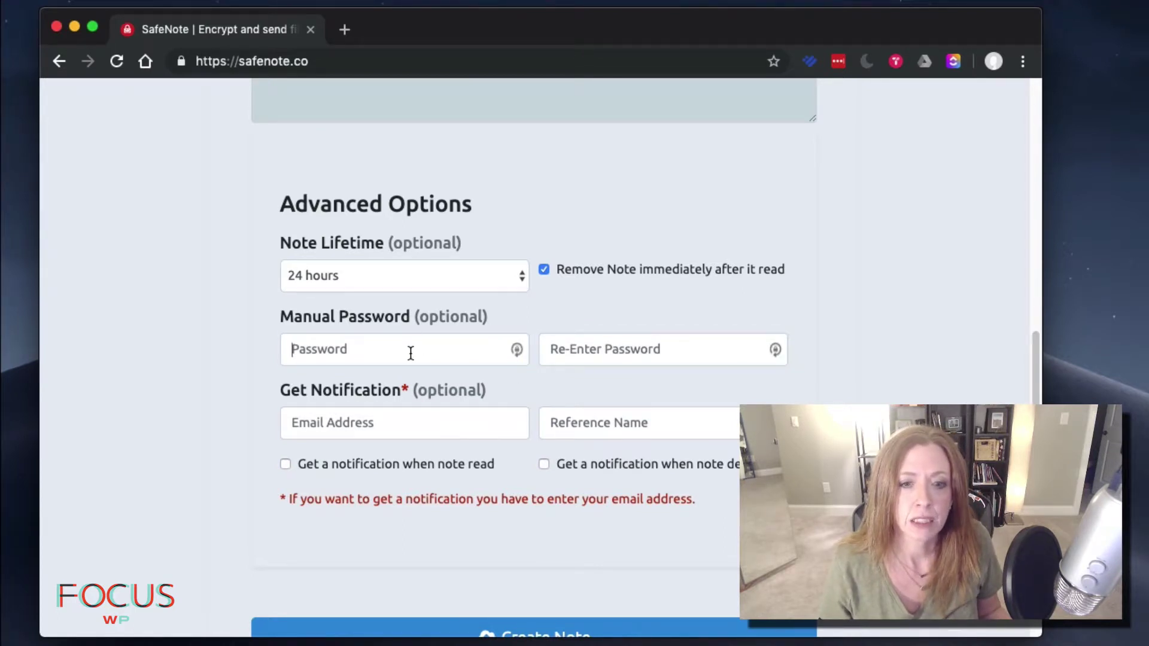
click(675, 346)
click(440, 424)
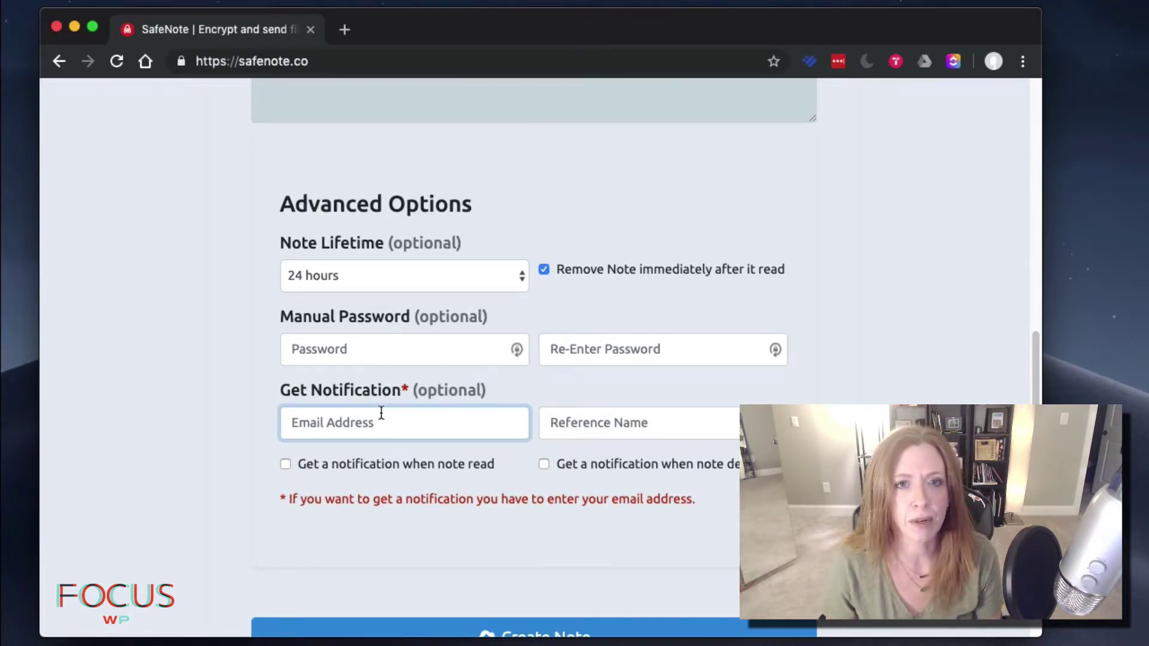
click(691, 430)
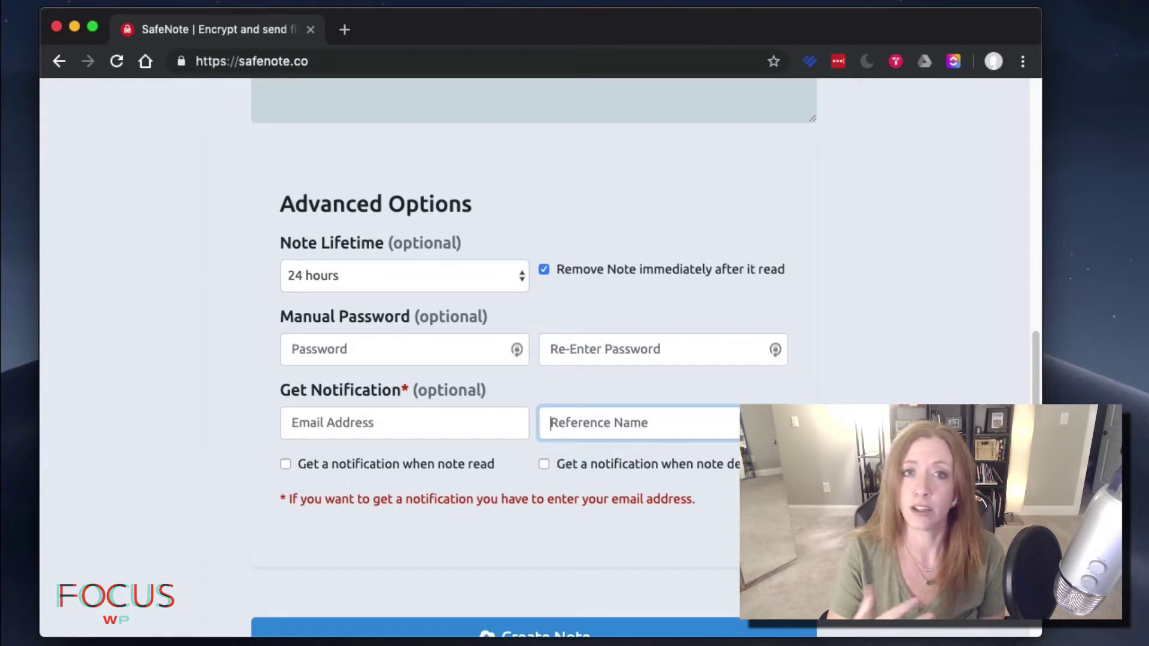
scroll(562, 431, down, 5)
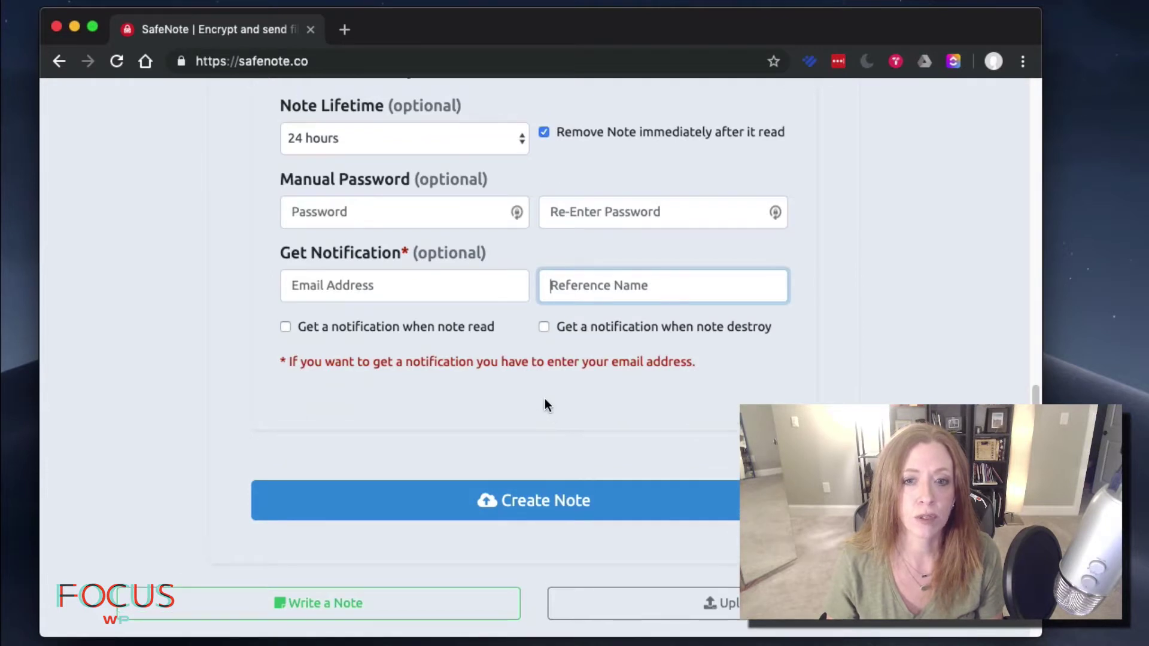
scroll(547, 403, up, 8)
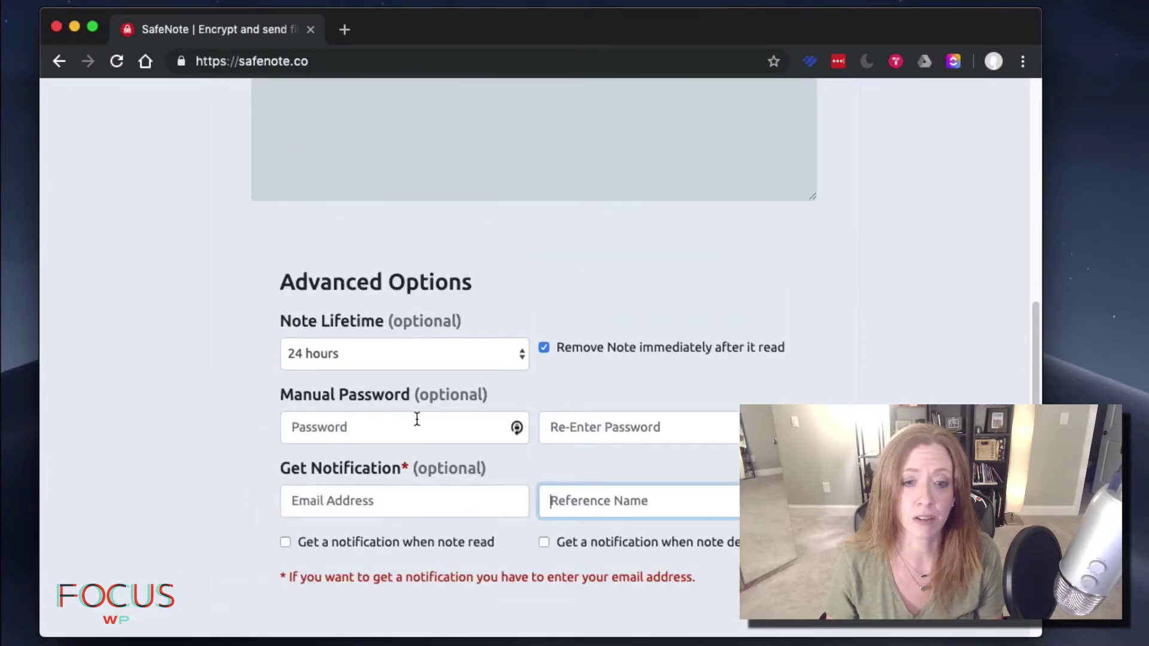
scroll(533, 359, down, 4)
scroll(556, 551, down, 4)
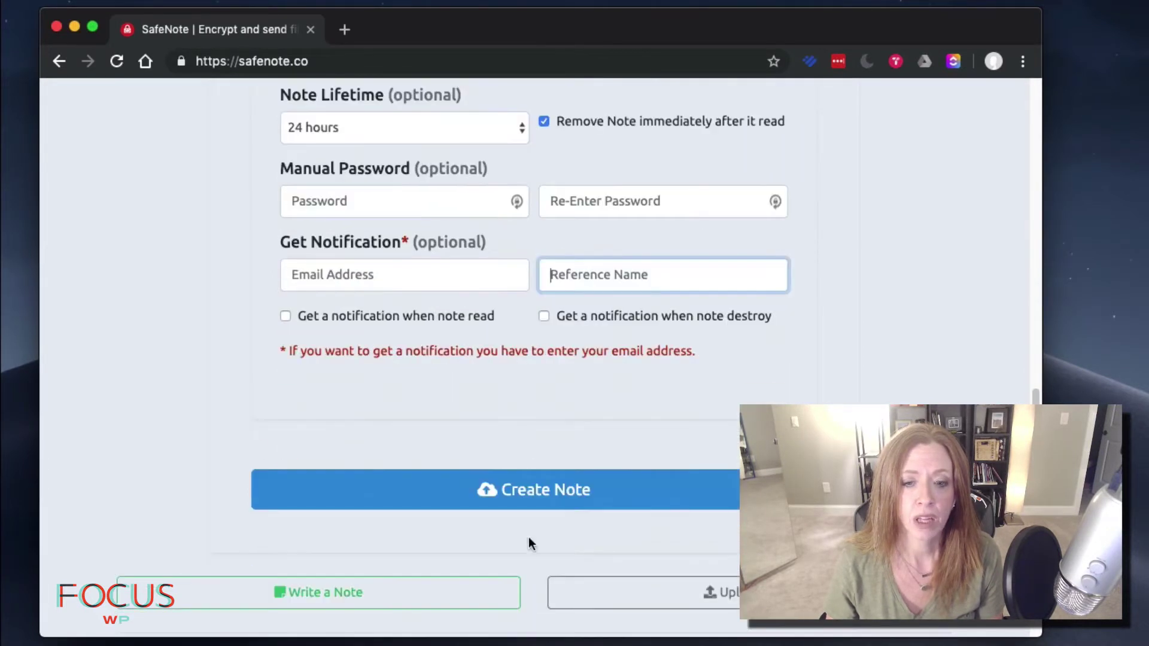
- Create the note, load its copied share link in a new tab, and open the note
click(477, 487)
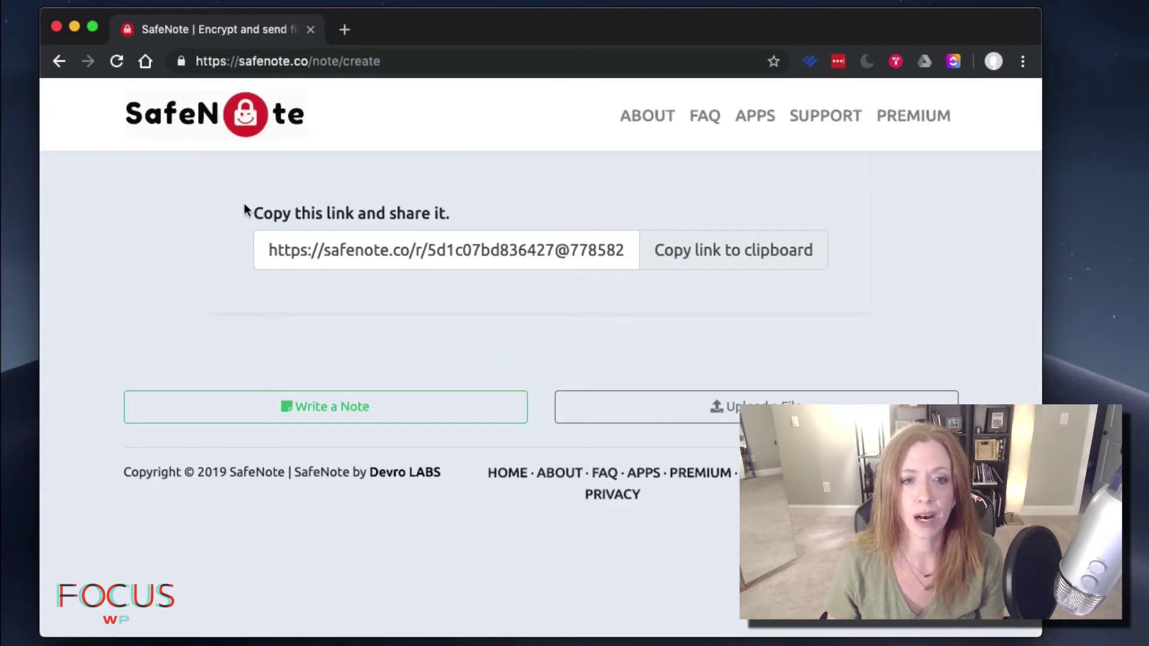
click(737, 257)
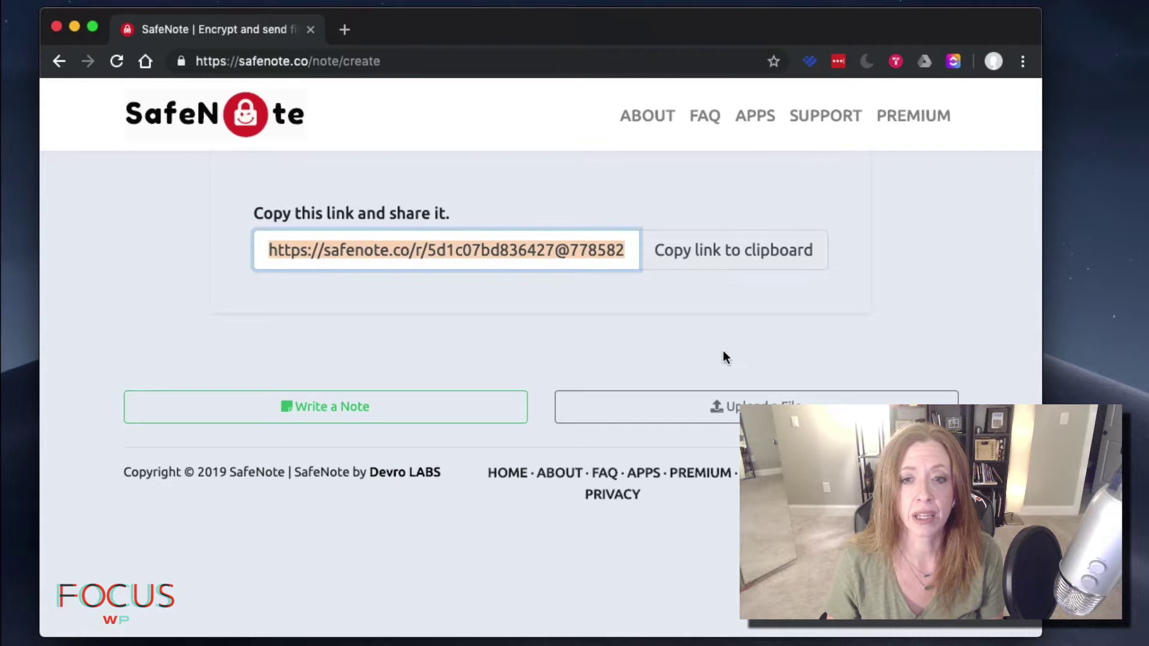
click(346, 29)
click(393, 58)
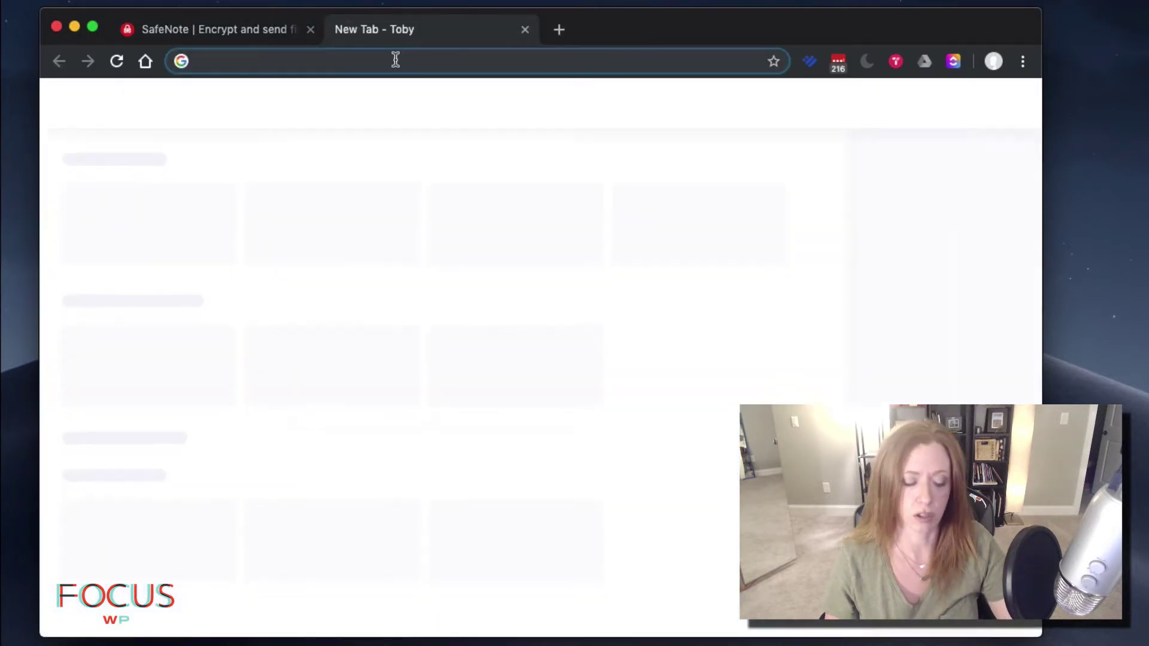
key(super+v)
key(Return)
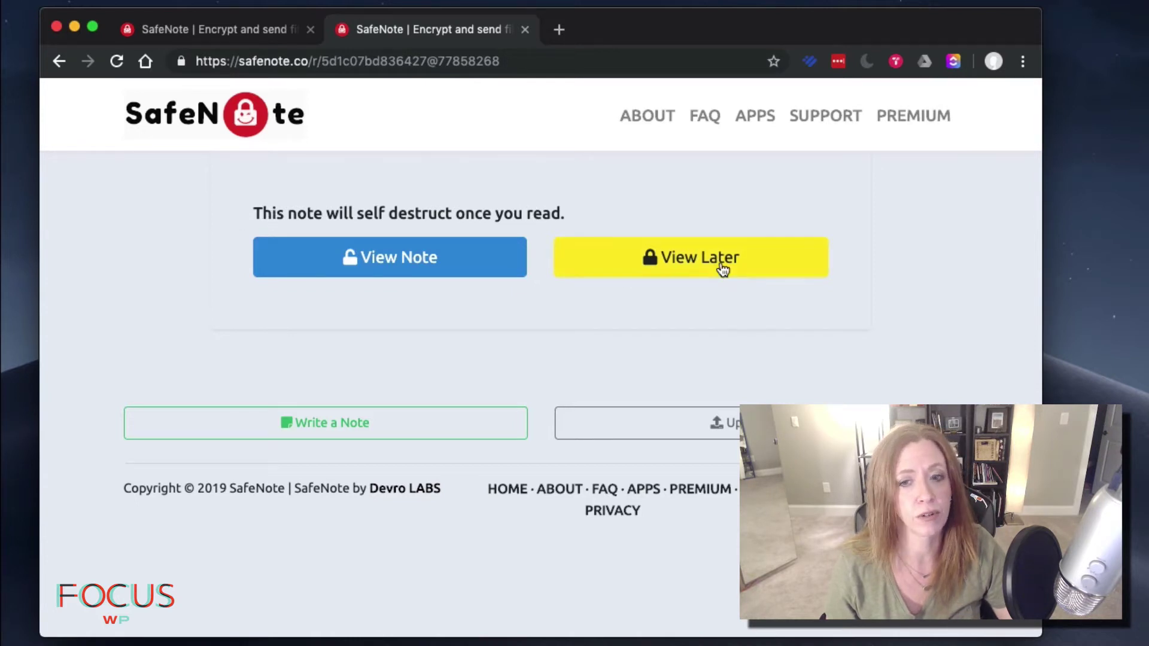
click(422, 268)
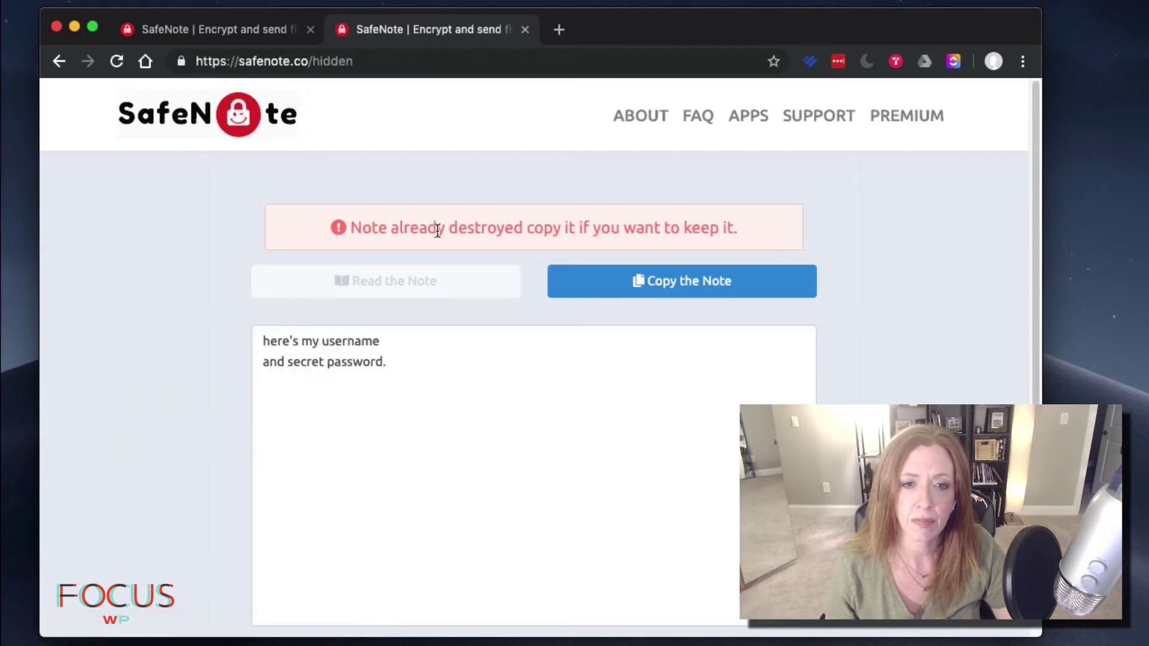
- Highlight the note-destroyed warning, then select and copy the username-and-password note text
drag(354, 228, 726, 229)
click(724, 230)
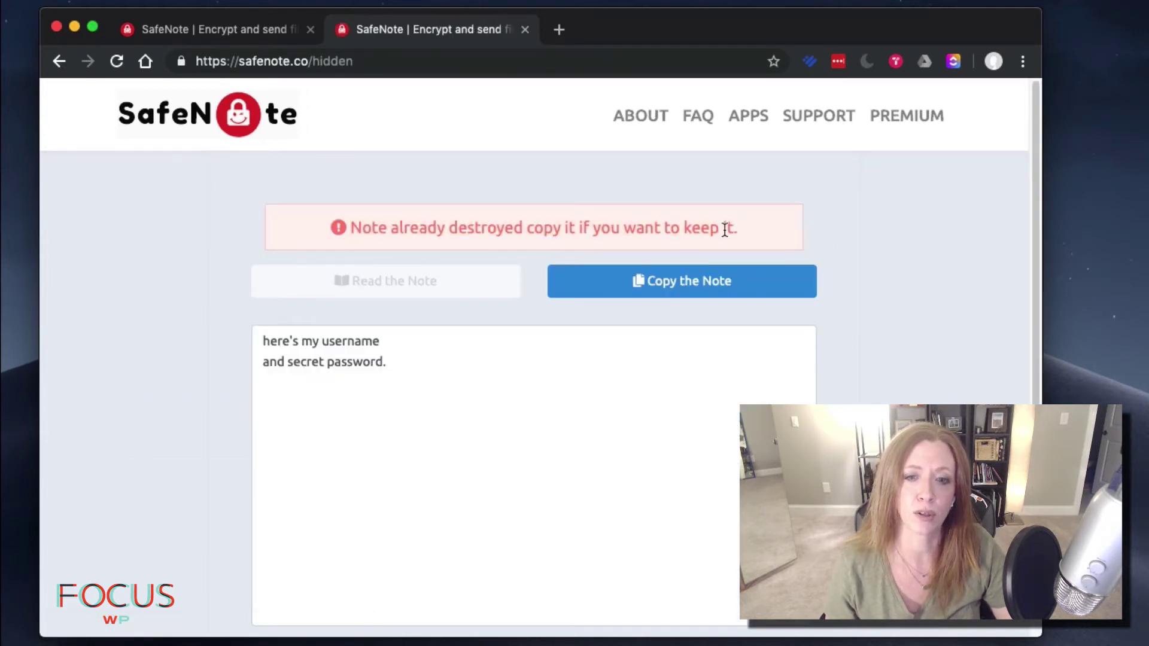
scroll(489, 387, down, 3)
drag(449, 307, 261, 225)
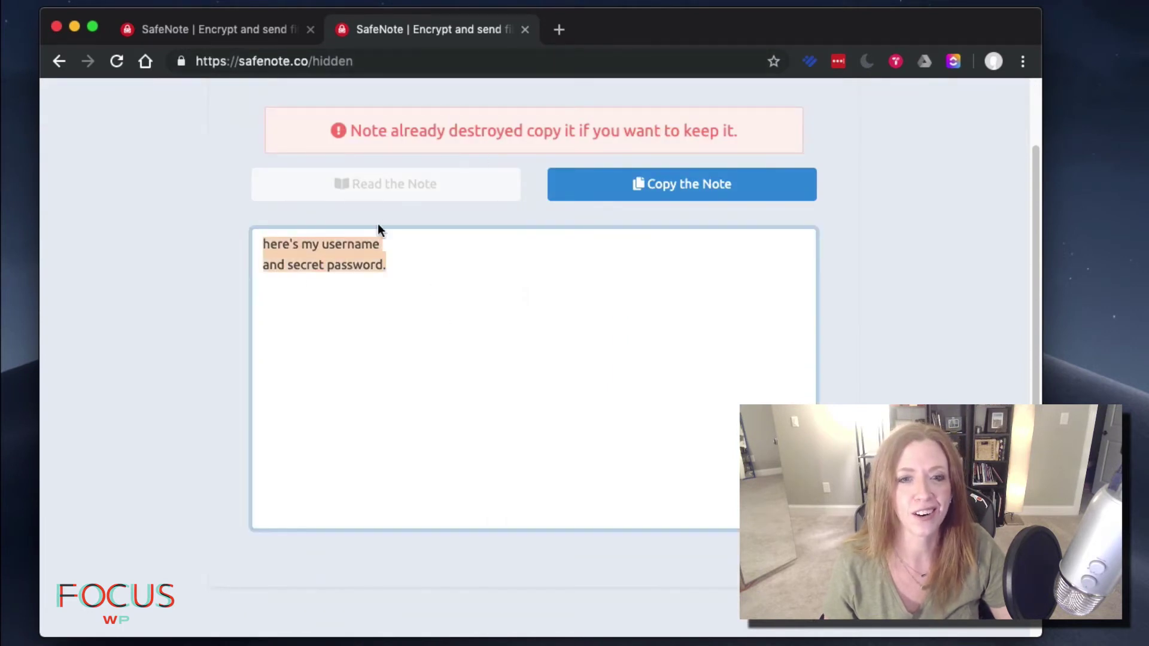
click(699, 182)
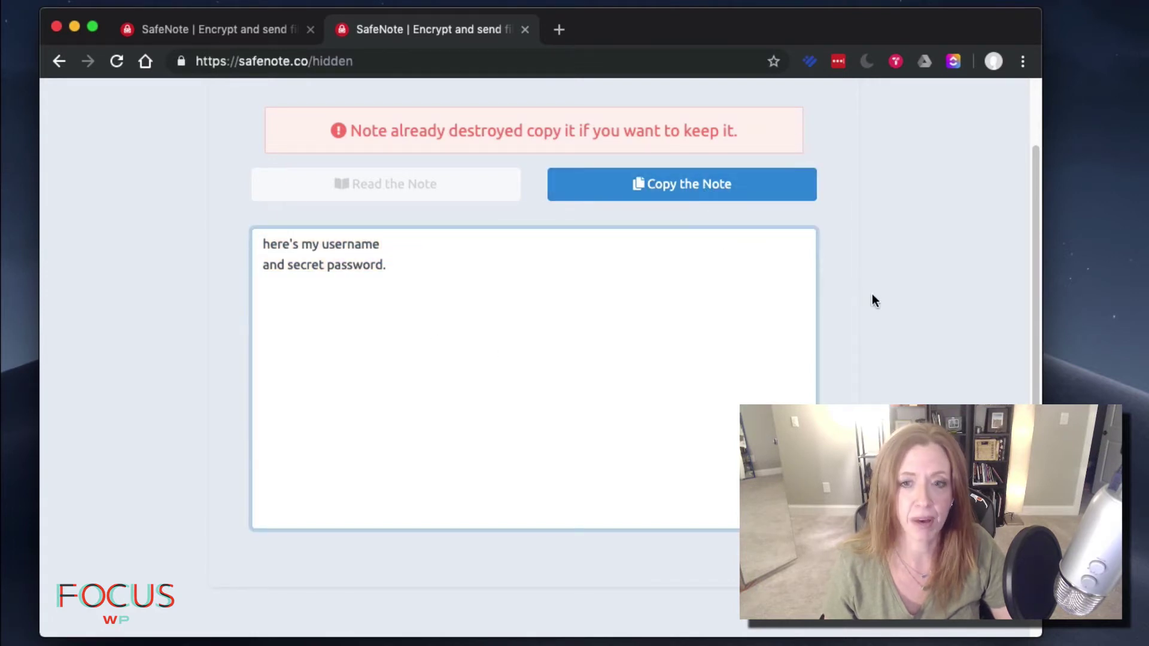
- Reload the note page after the copy
scroll(908, 360, down, 4)
scroll(908, 359, up, 6)
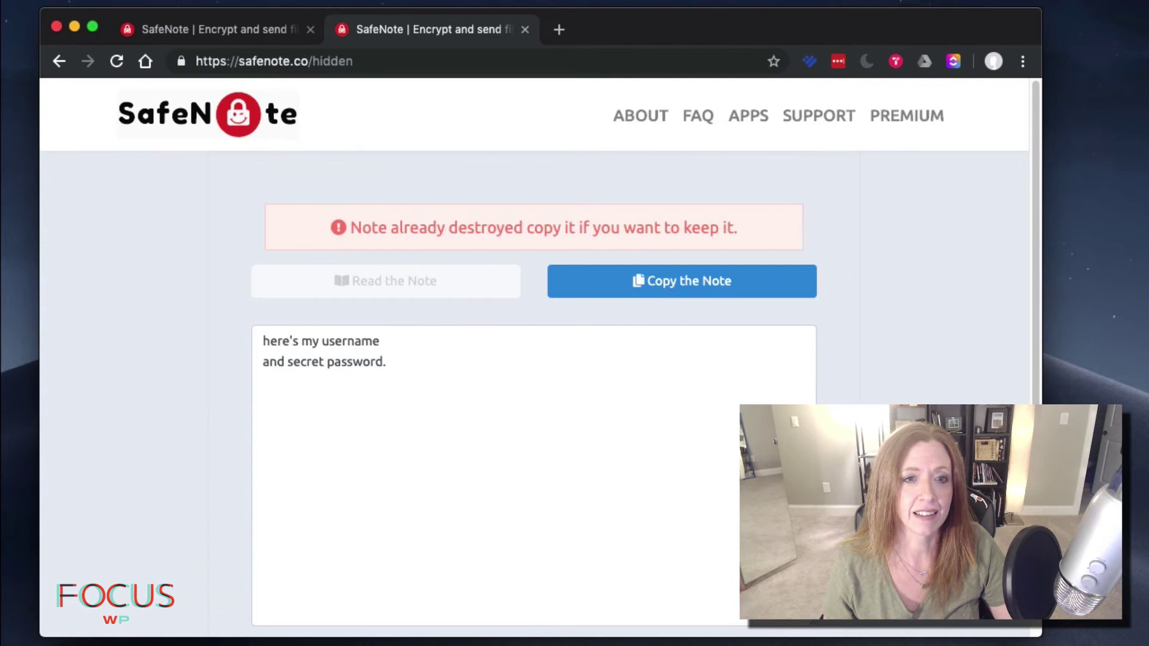
click(124, 65)
click(689, 200)
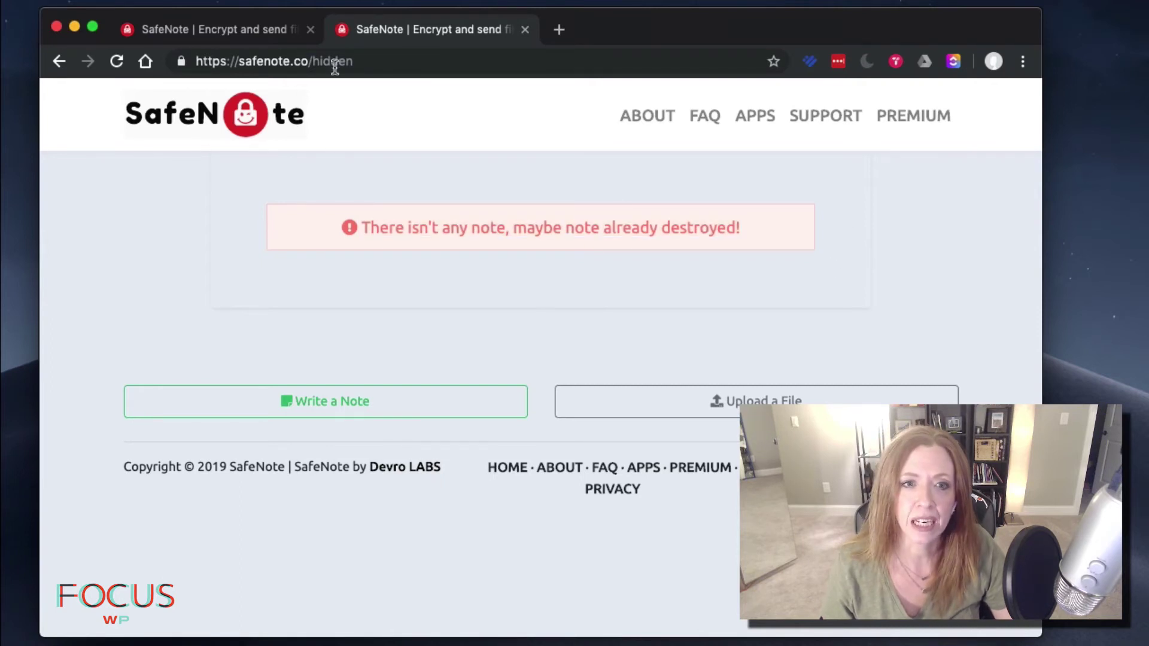
drag(309, 61, 187, 63)
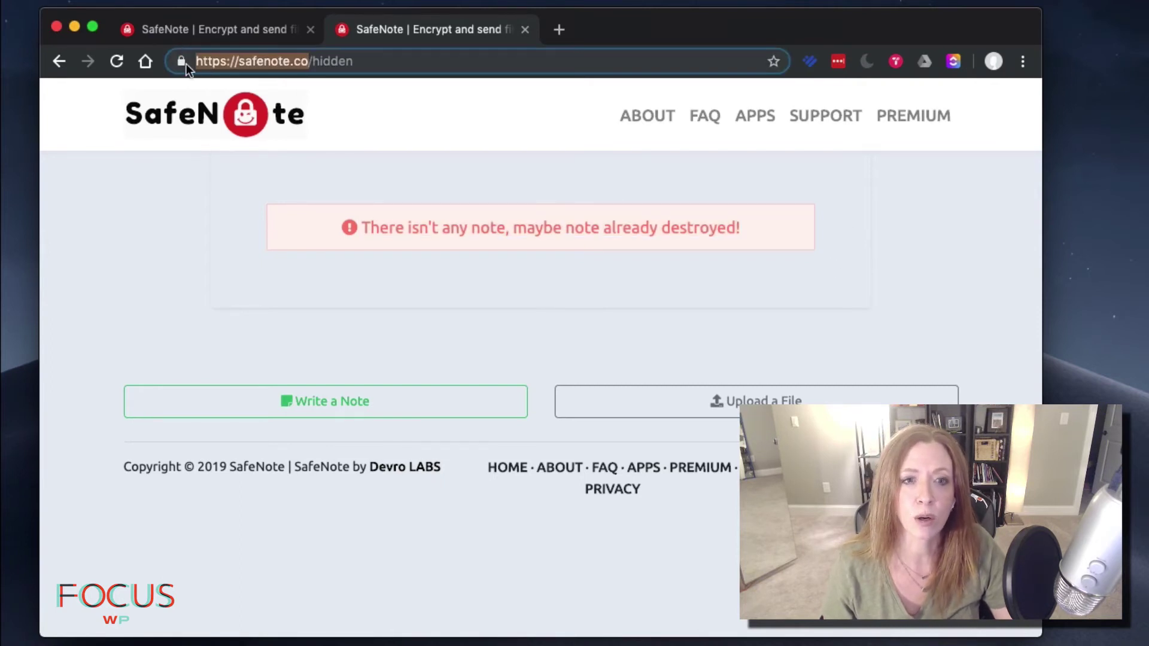
click(473, 89)
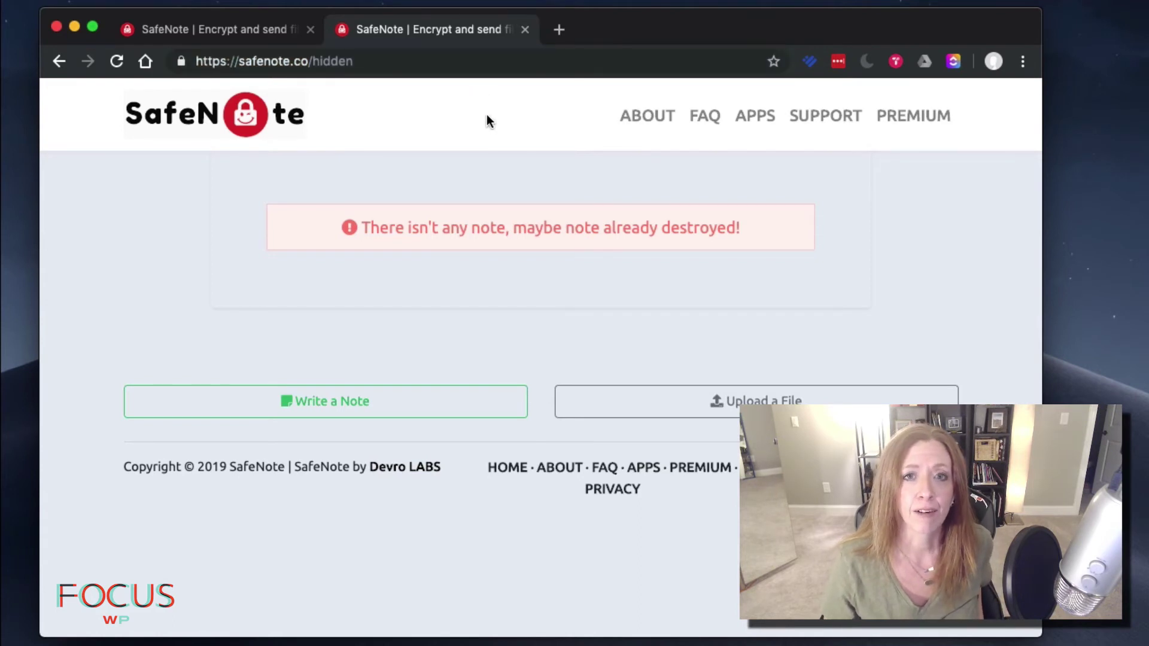